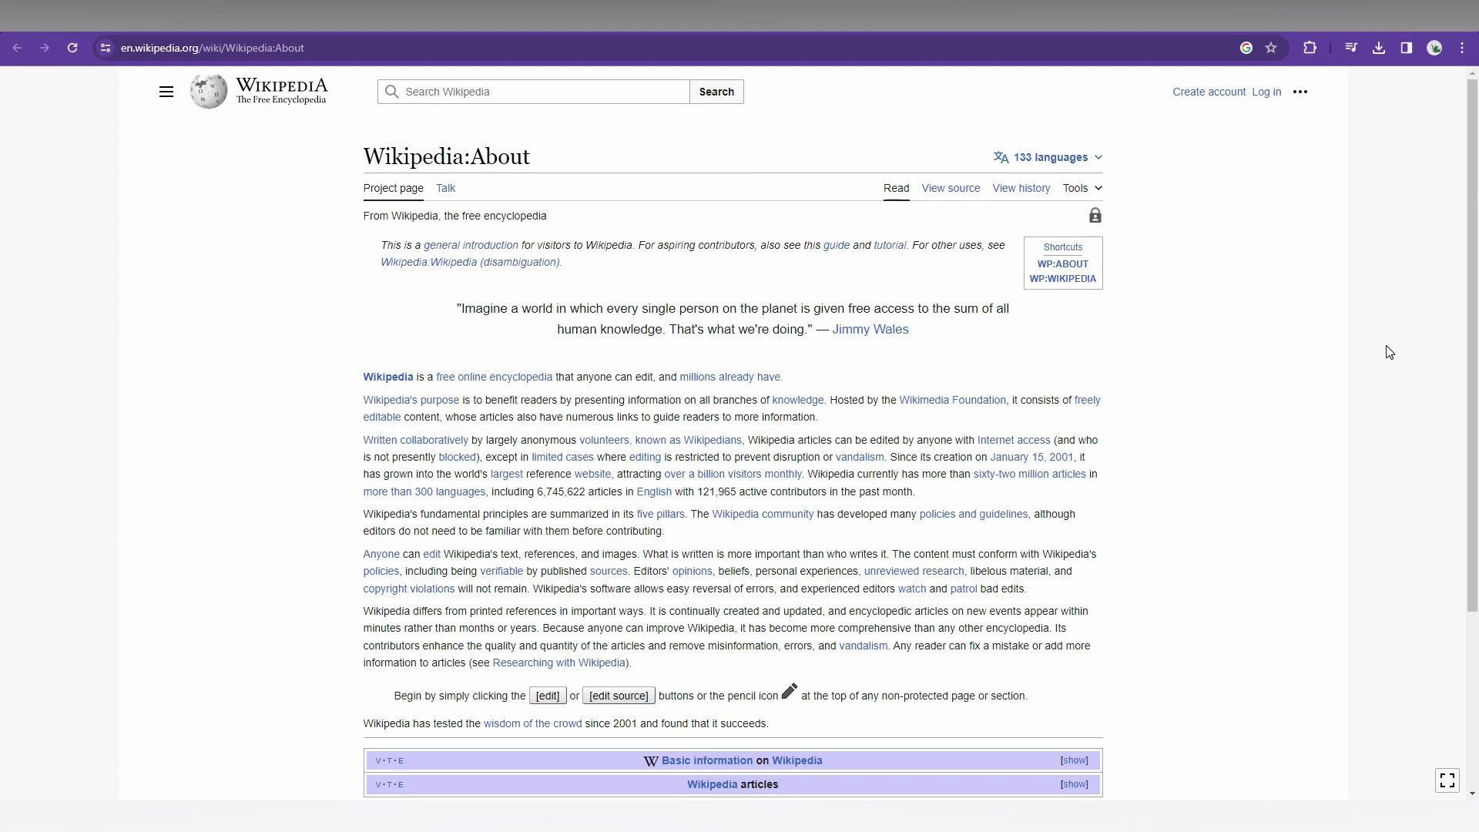
Step: Return to the Google 'wikipedia' results page and download its QR code as a PNG
key(alt+Left)
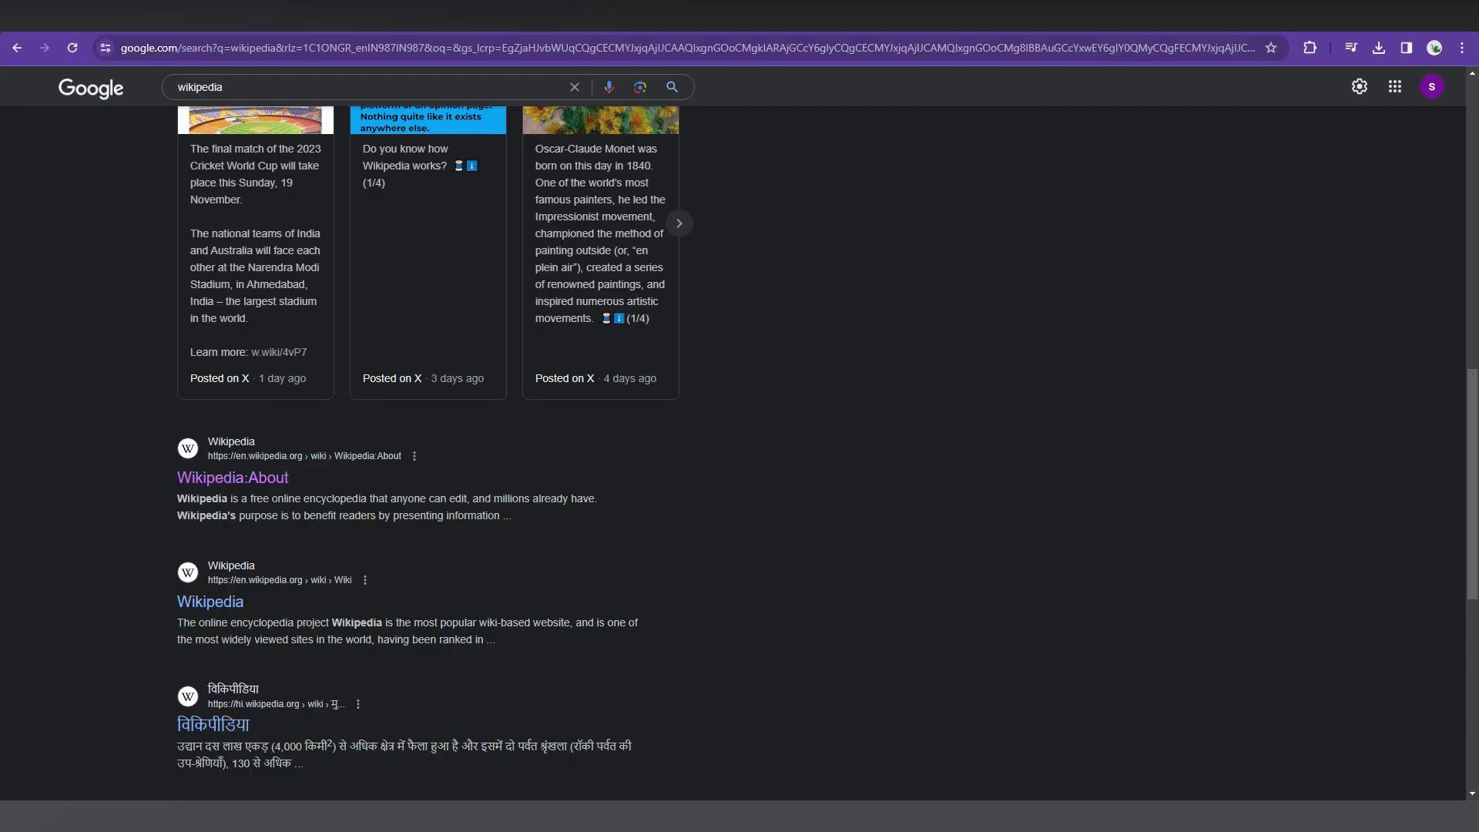
scroll(786, 411, up, 3)
scroll(793, 433, up, 3)
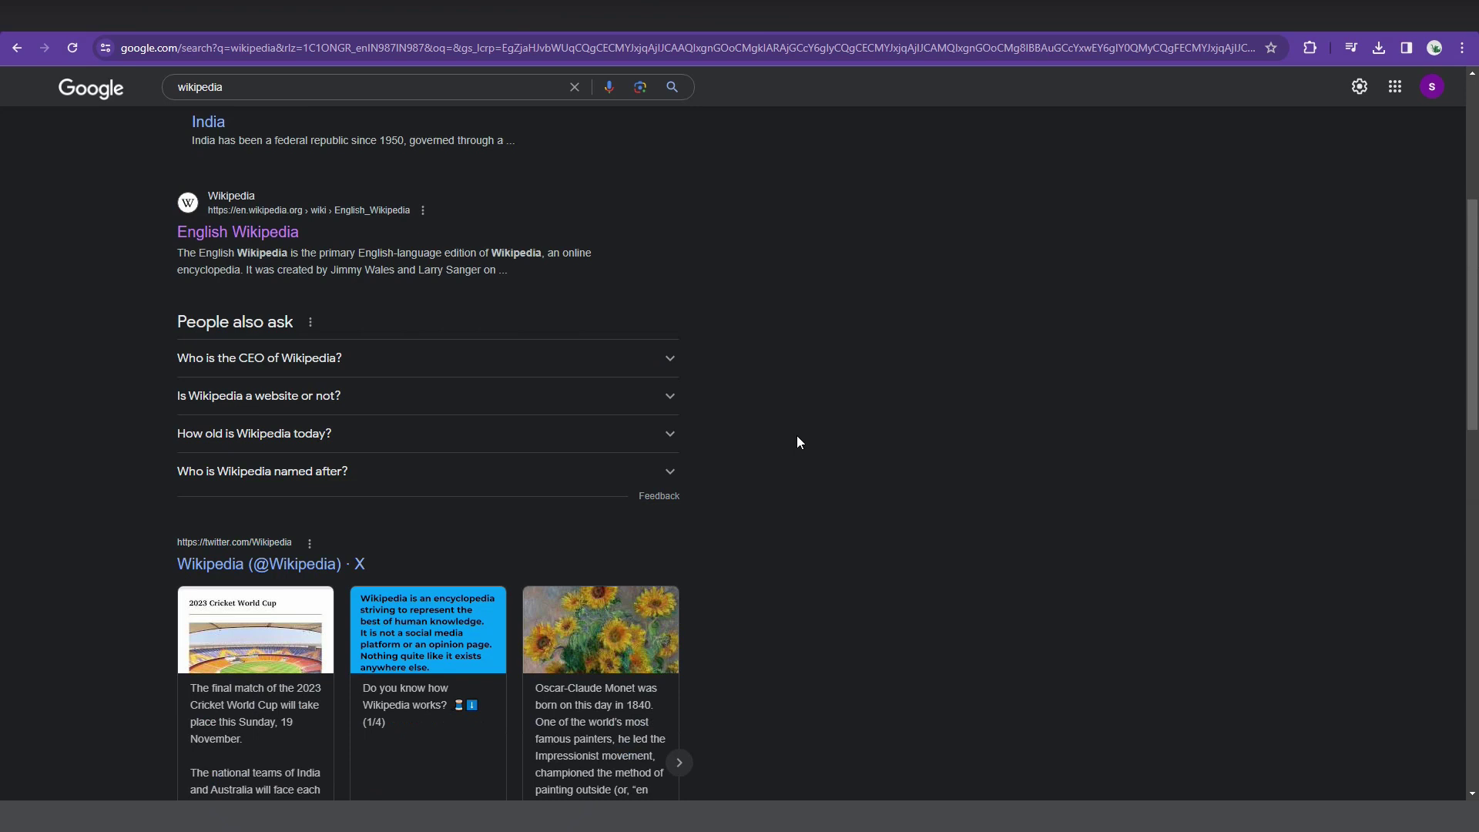
scroll(820, 480, up, 5)
right_click(1023, 391)
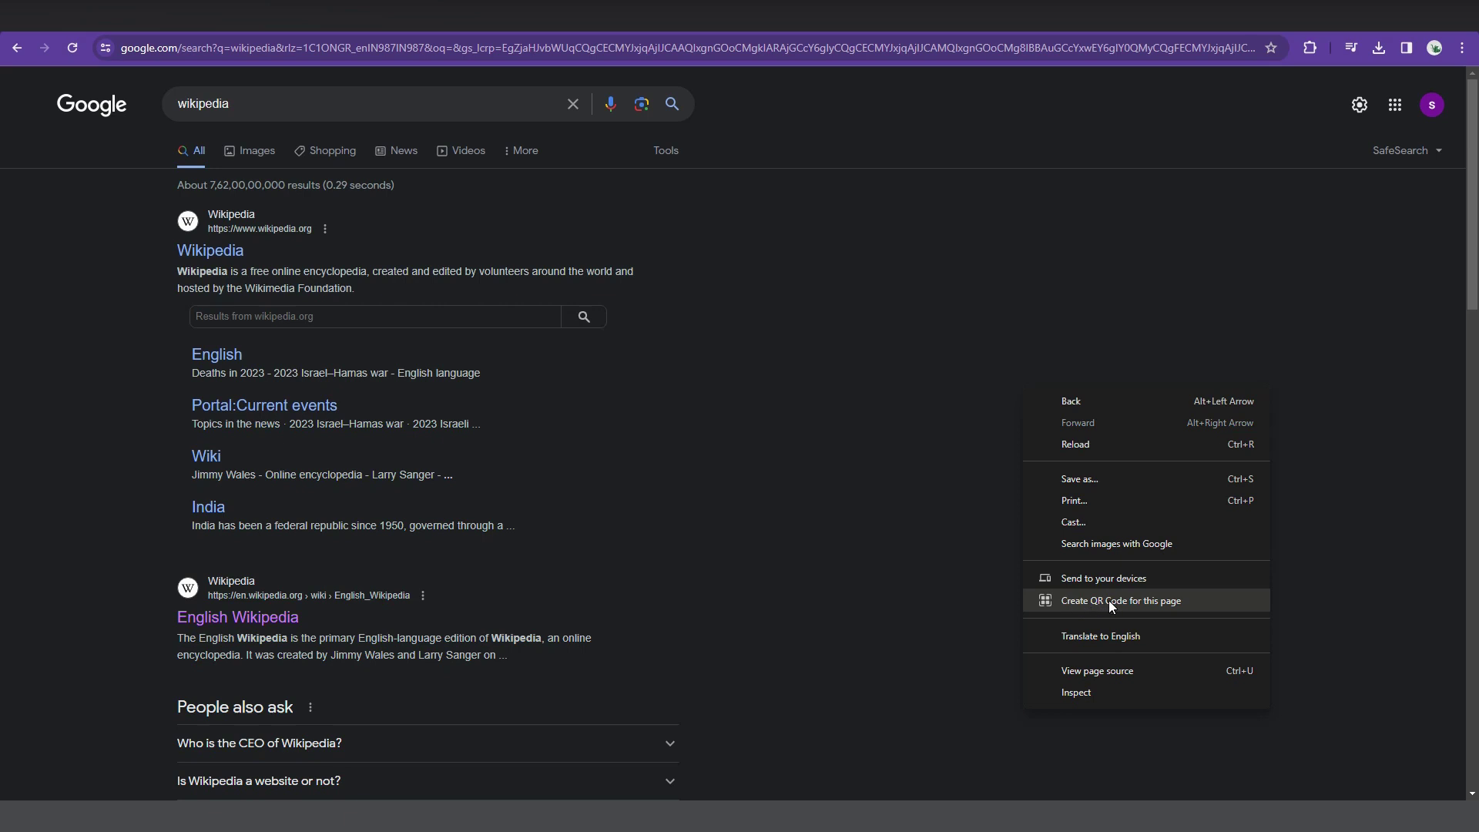
click(1129, 601)
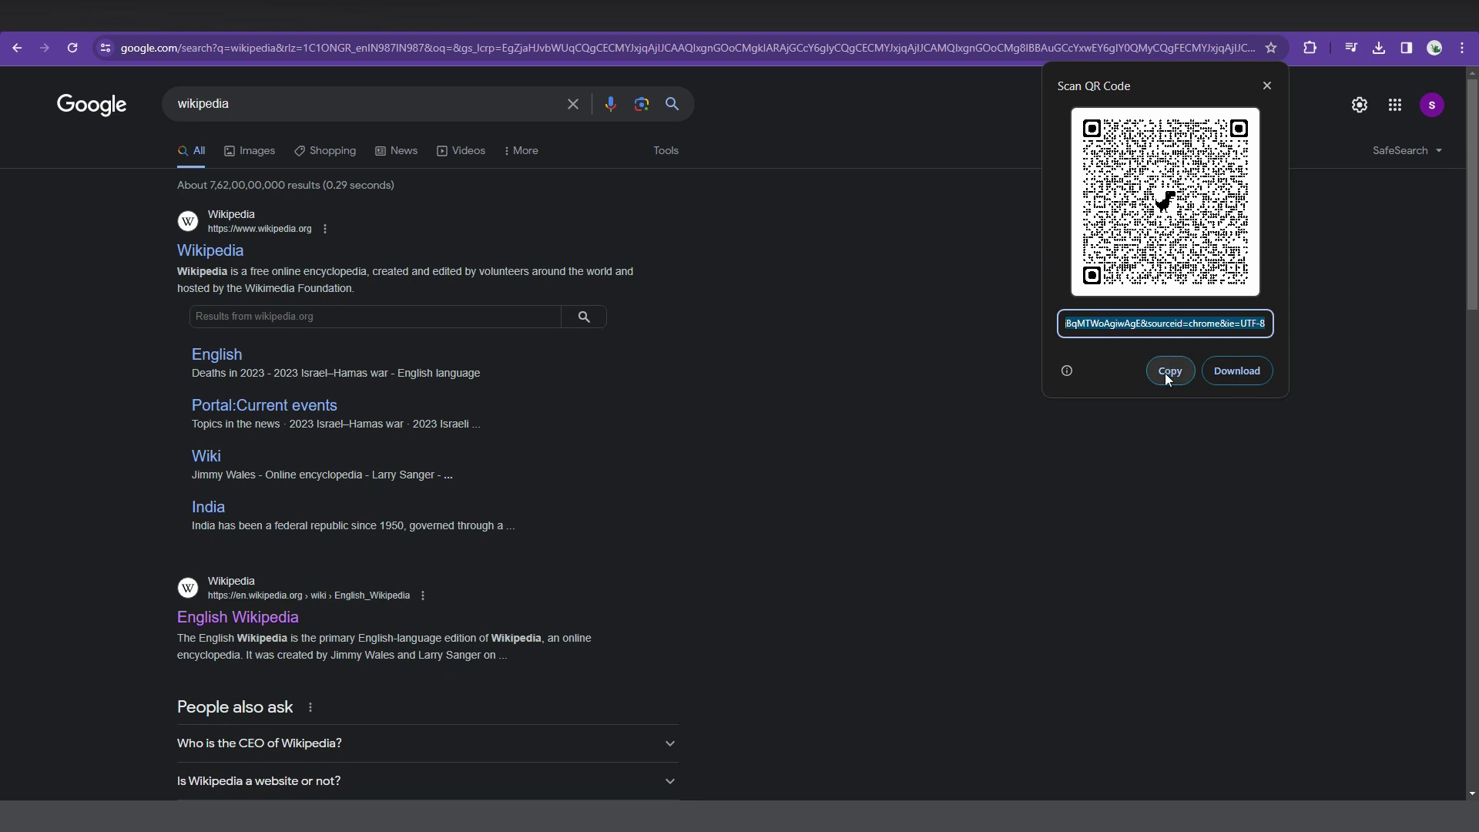
click(1236, 372)
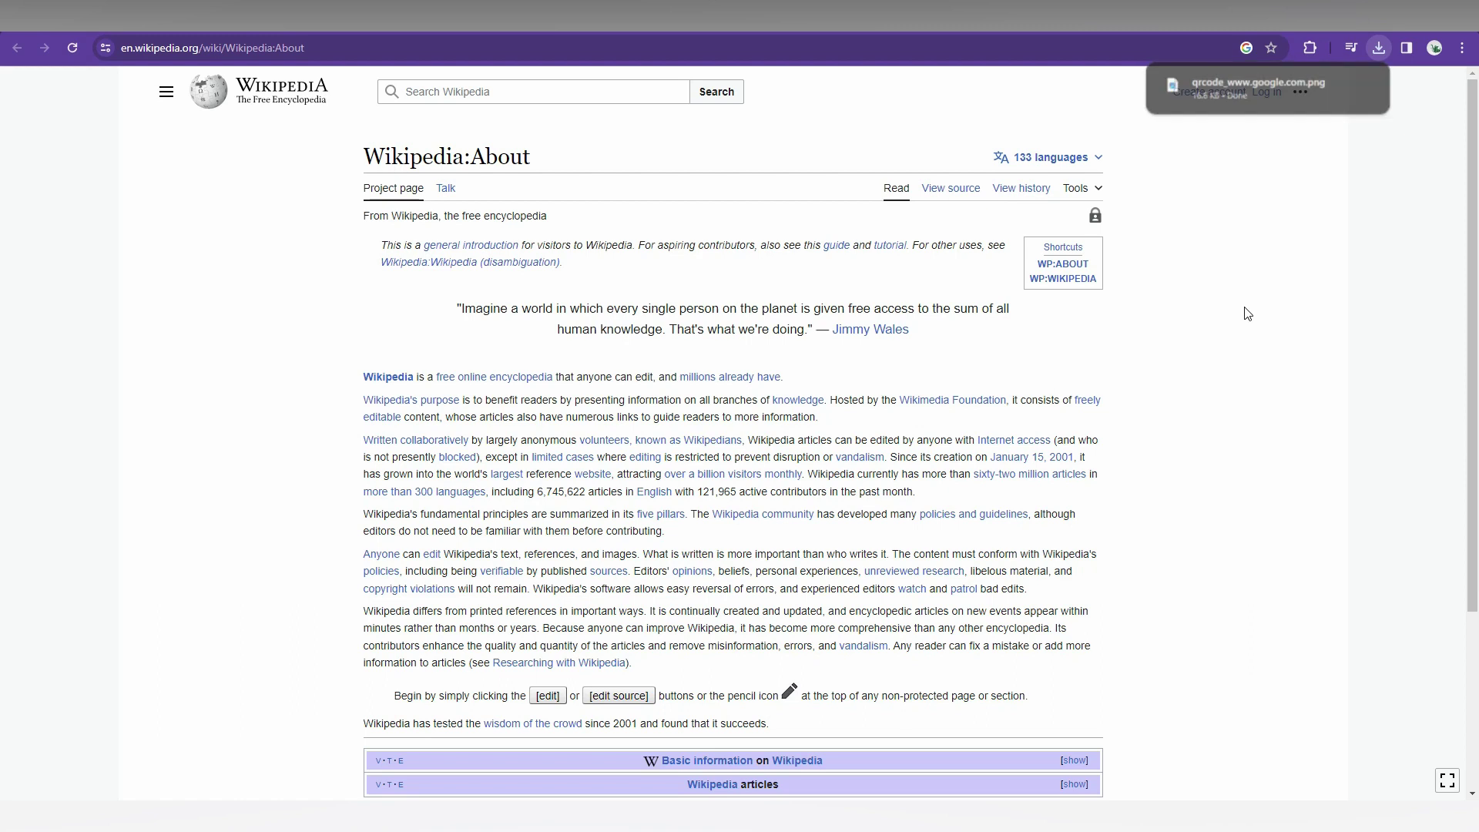
Step: Save the Wikipedia:About page's QR code PNG and open it from the downloads list
right_click(1241, 312)
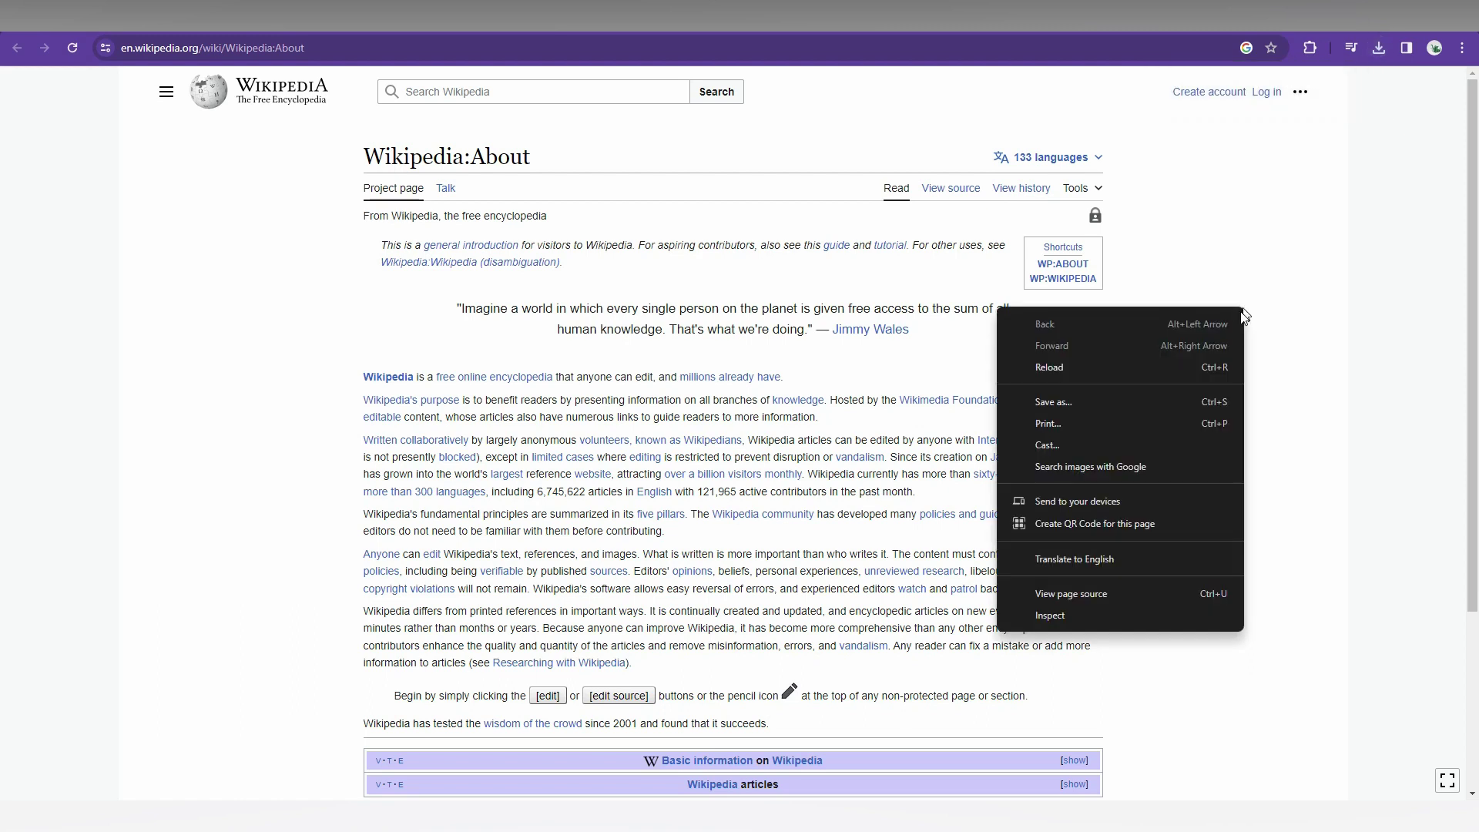
right_click(1283, 322)
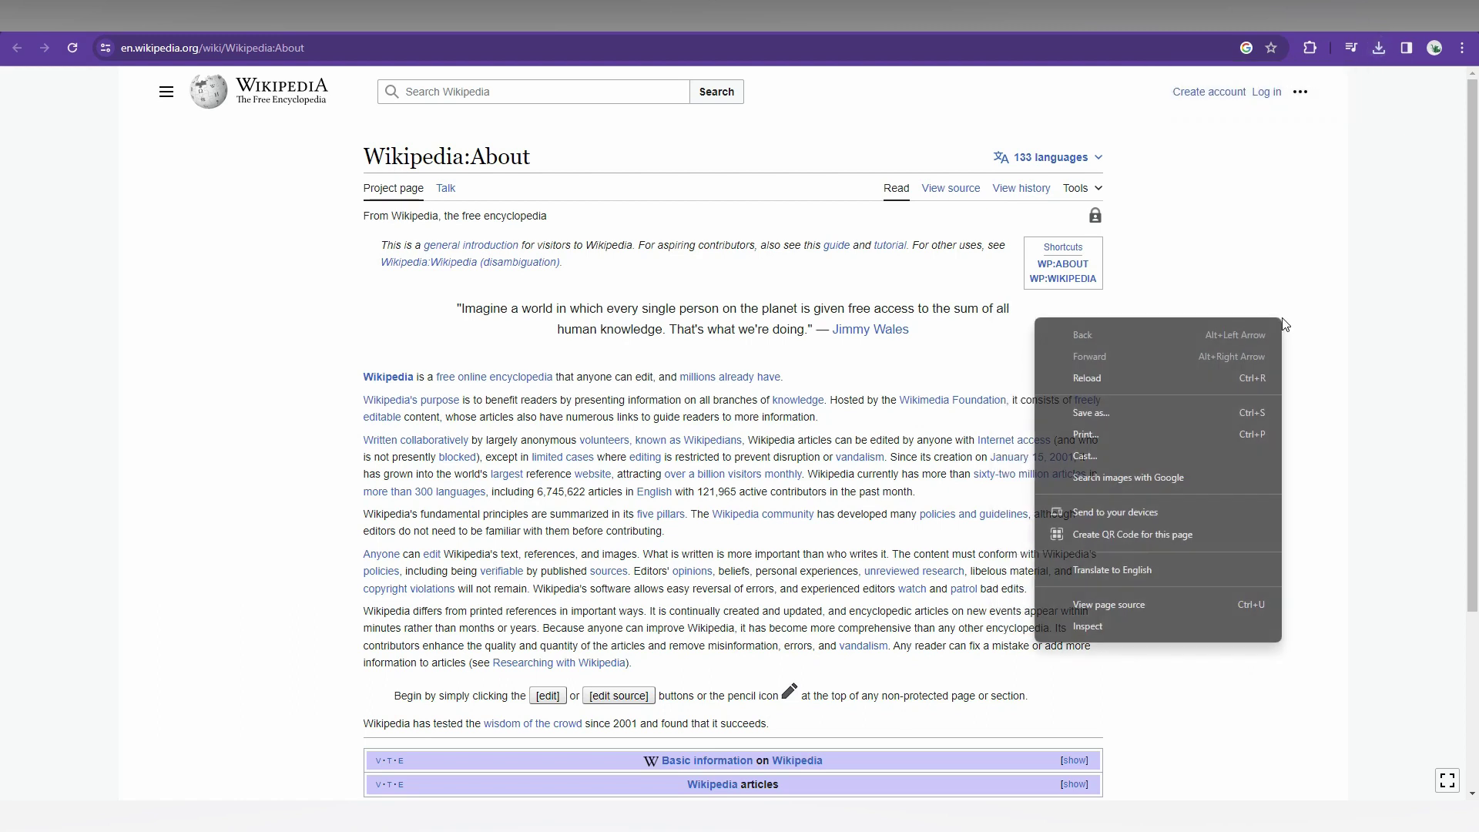
click(1224, 535)
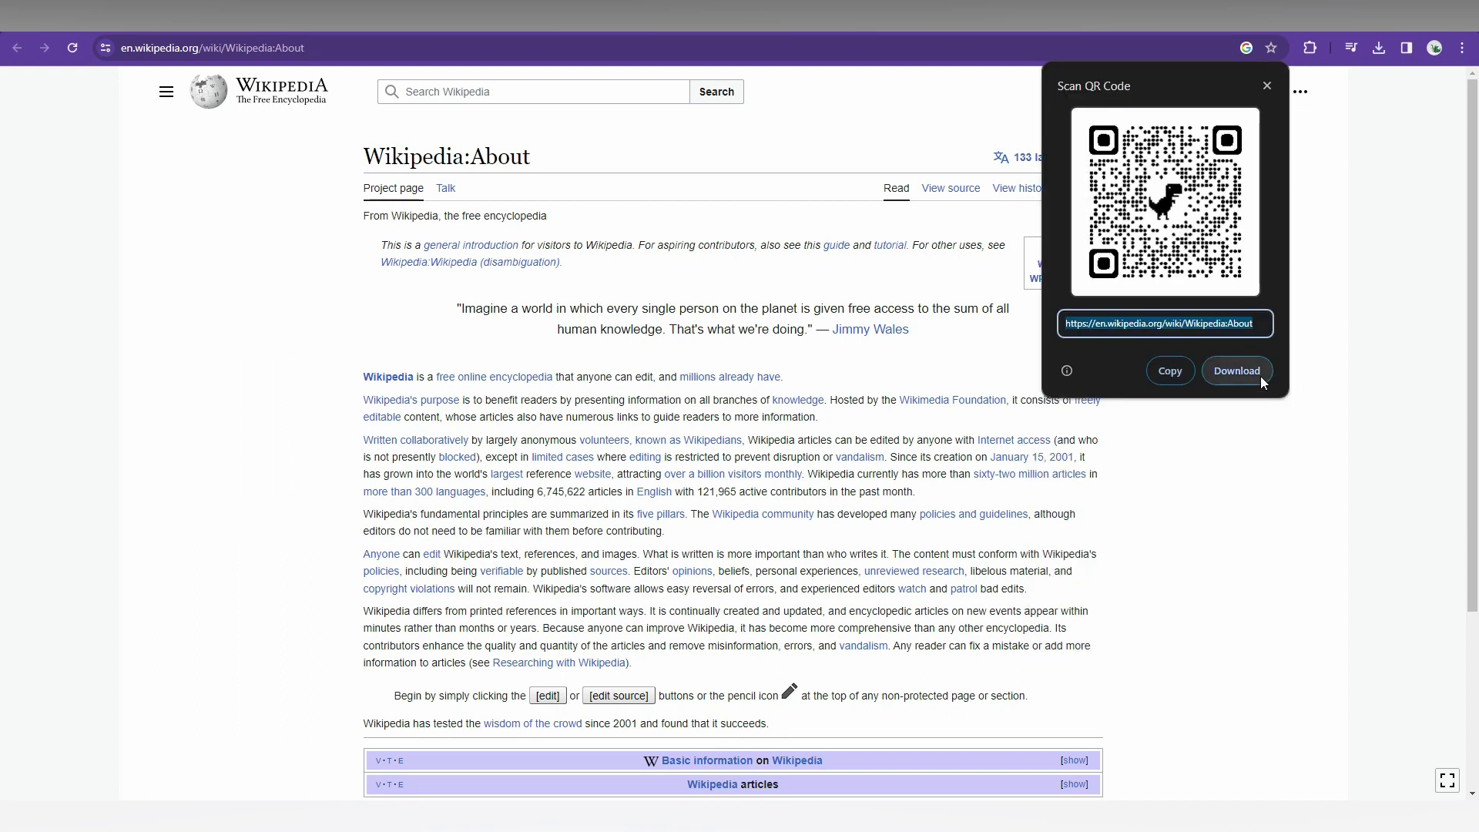
click(1262, 377)
click(1377, 48)
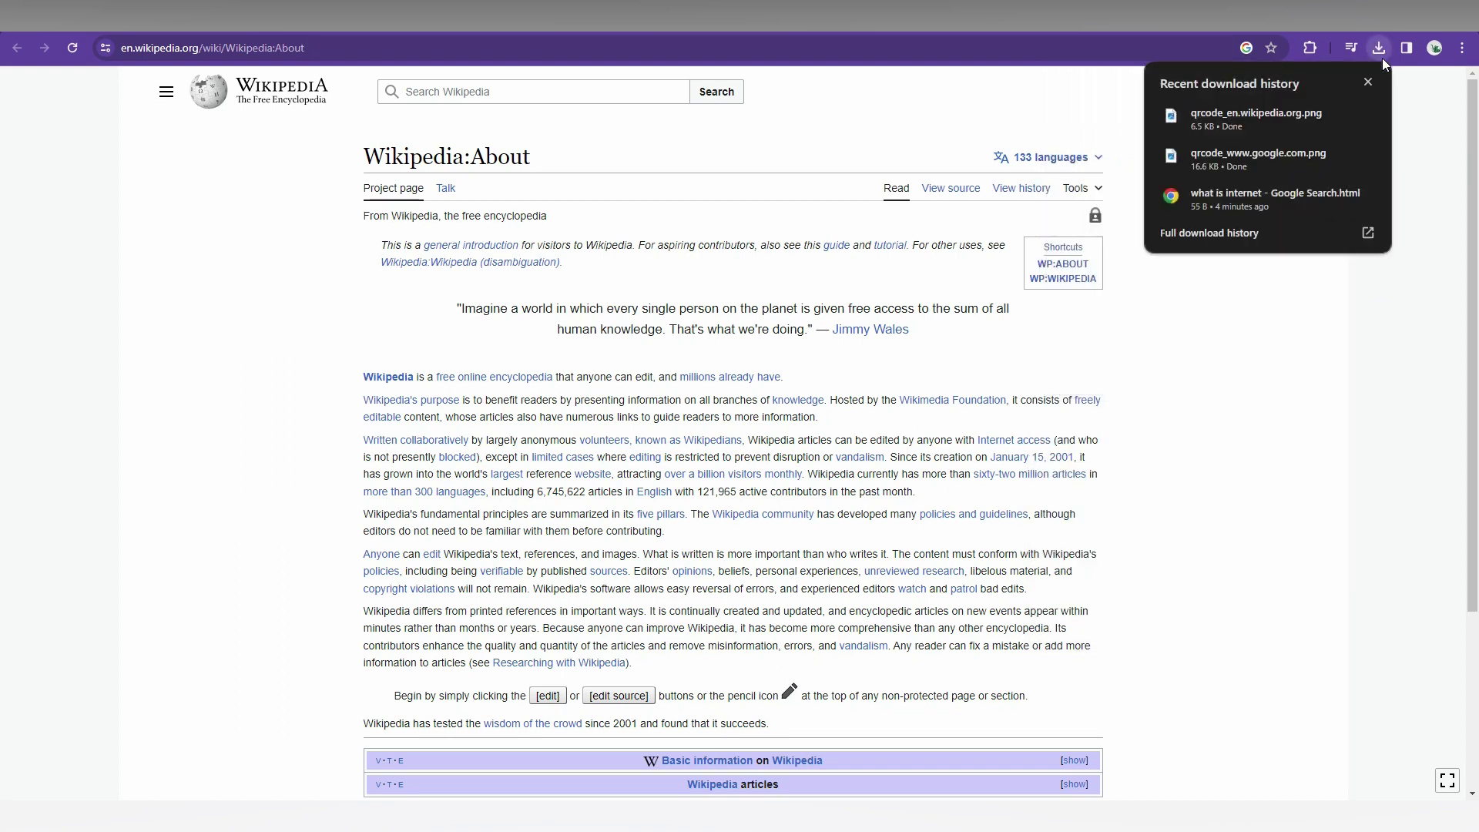
click(1266, 119)
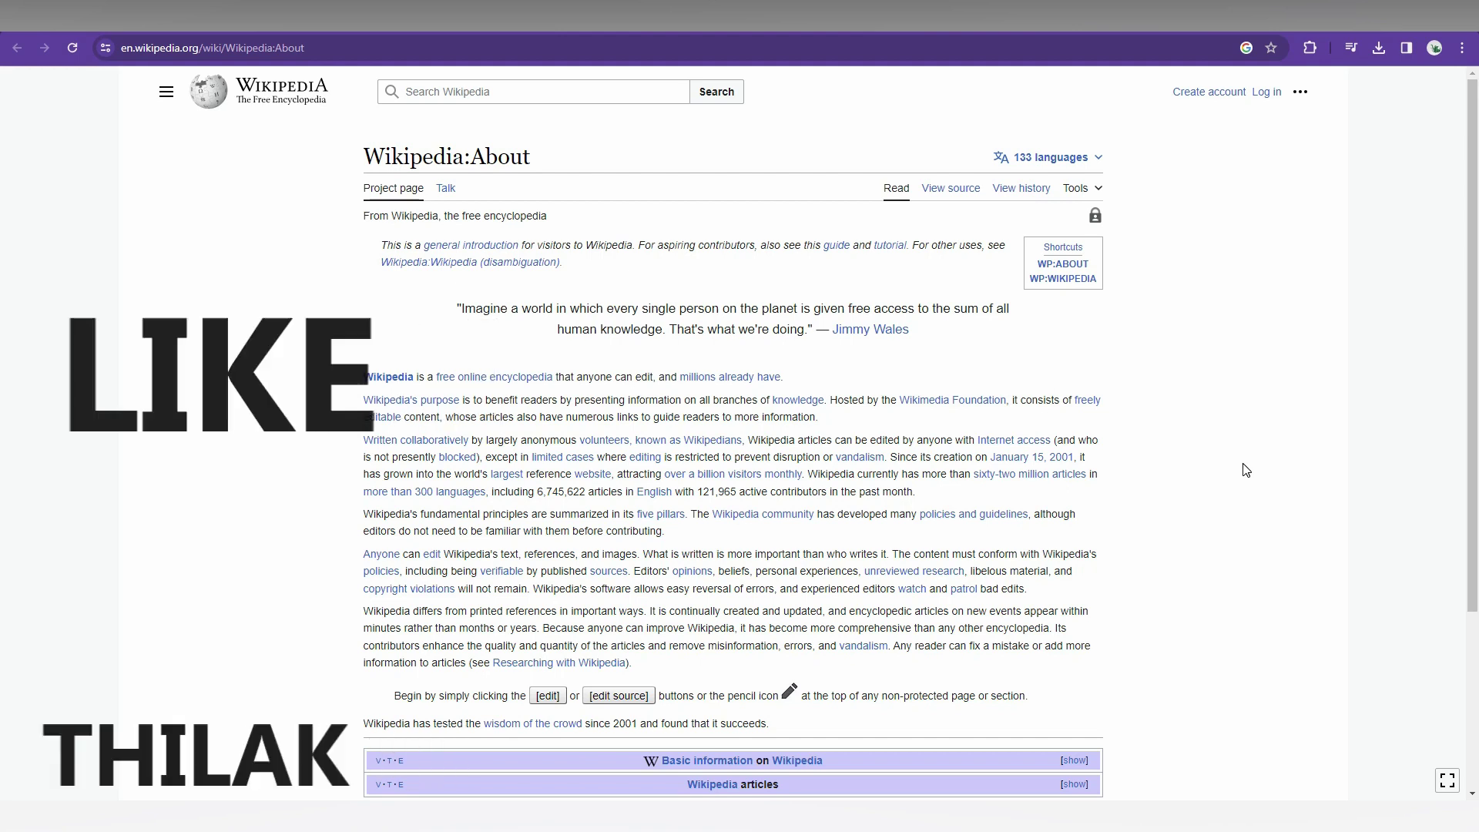
Step: Generate the Wikipedia:About page's QR code again with Create QR Code for this page
right_click(1189, 278)
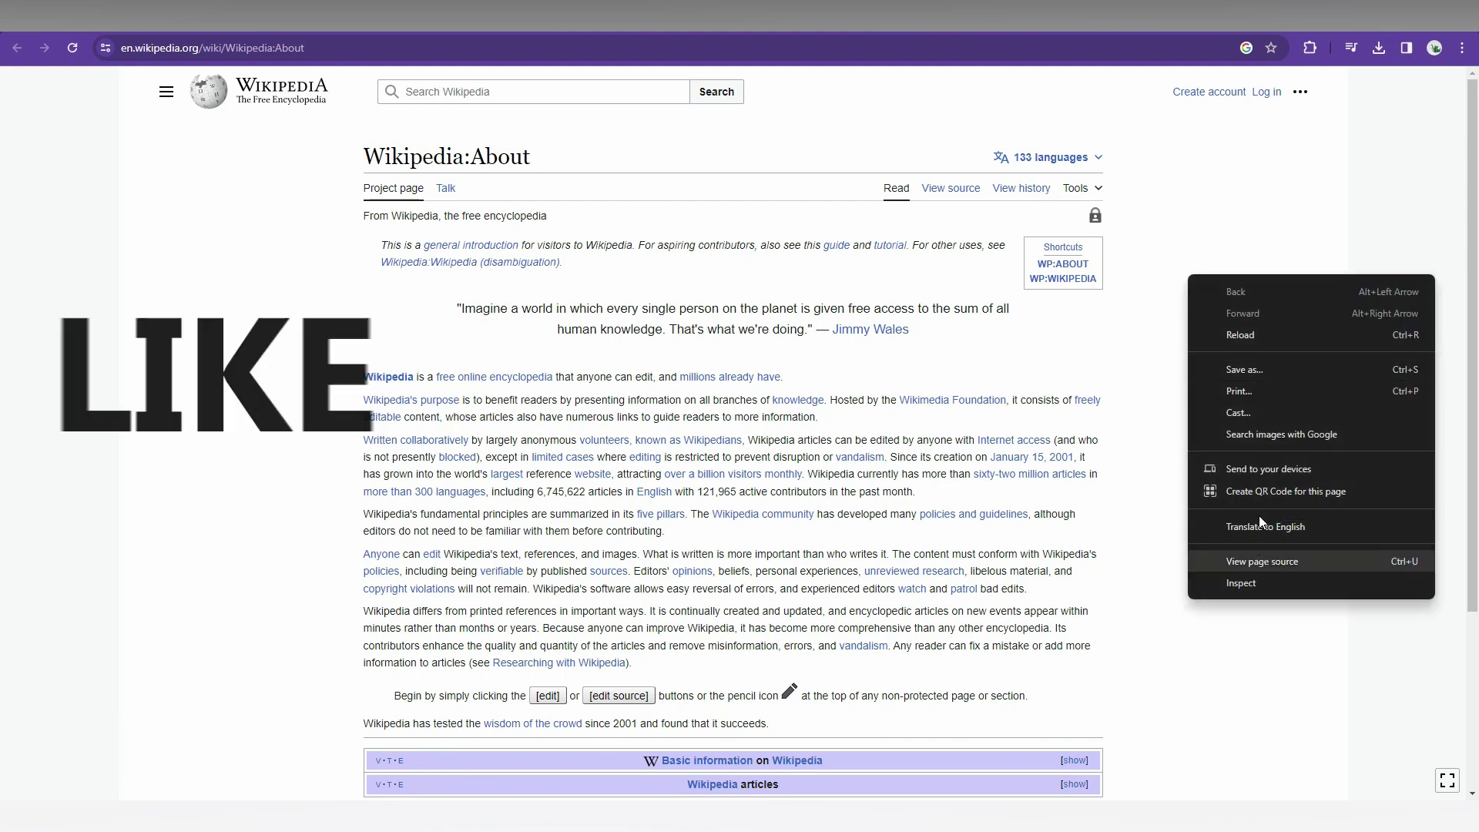
click(1258, 496)
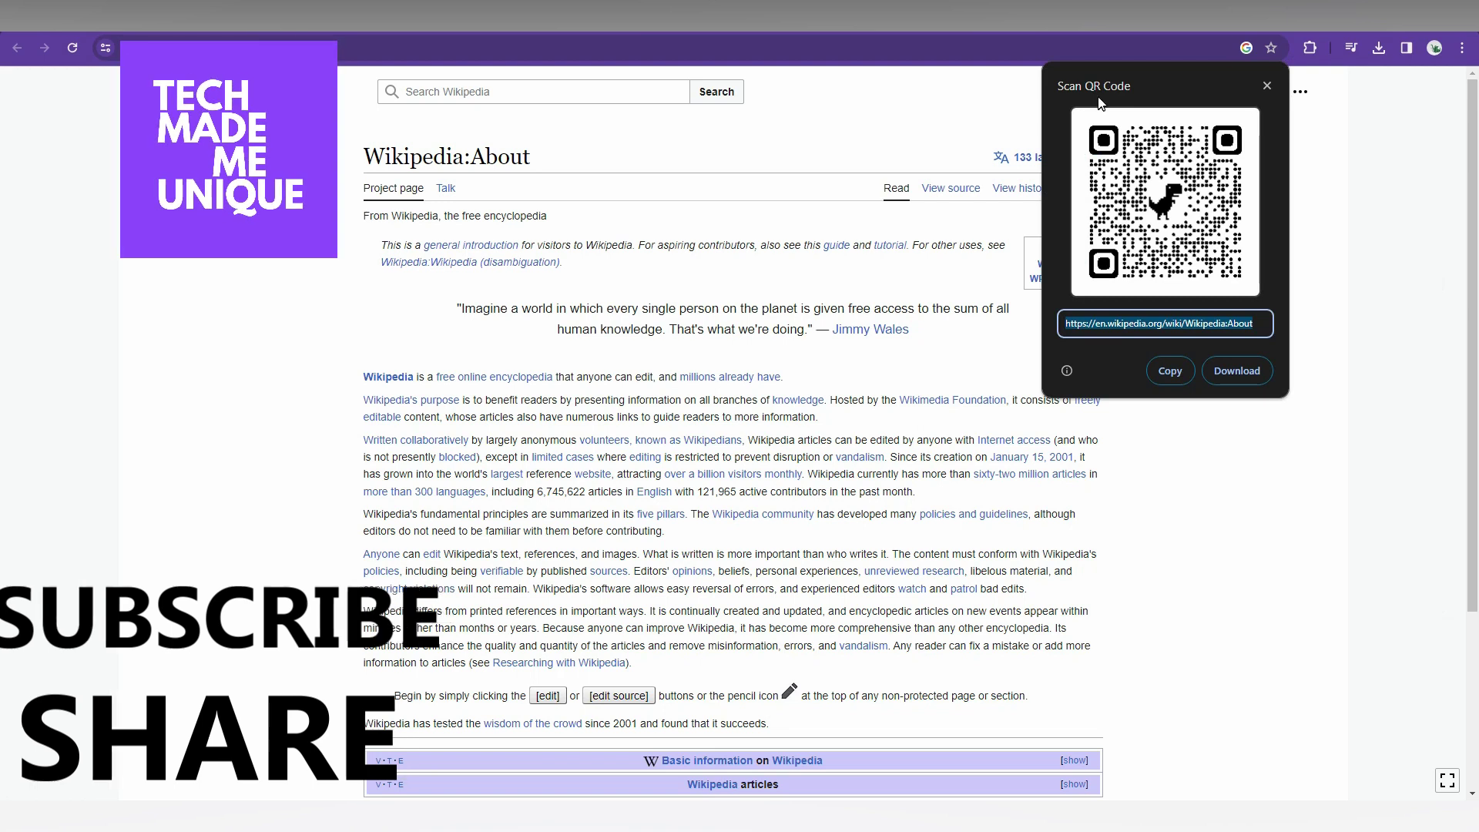